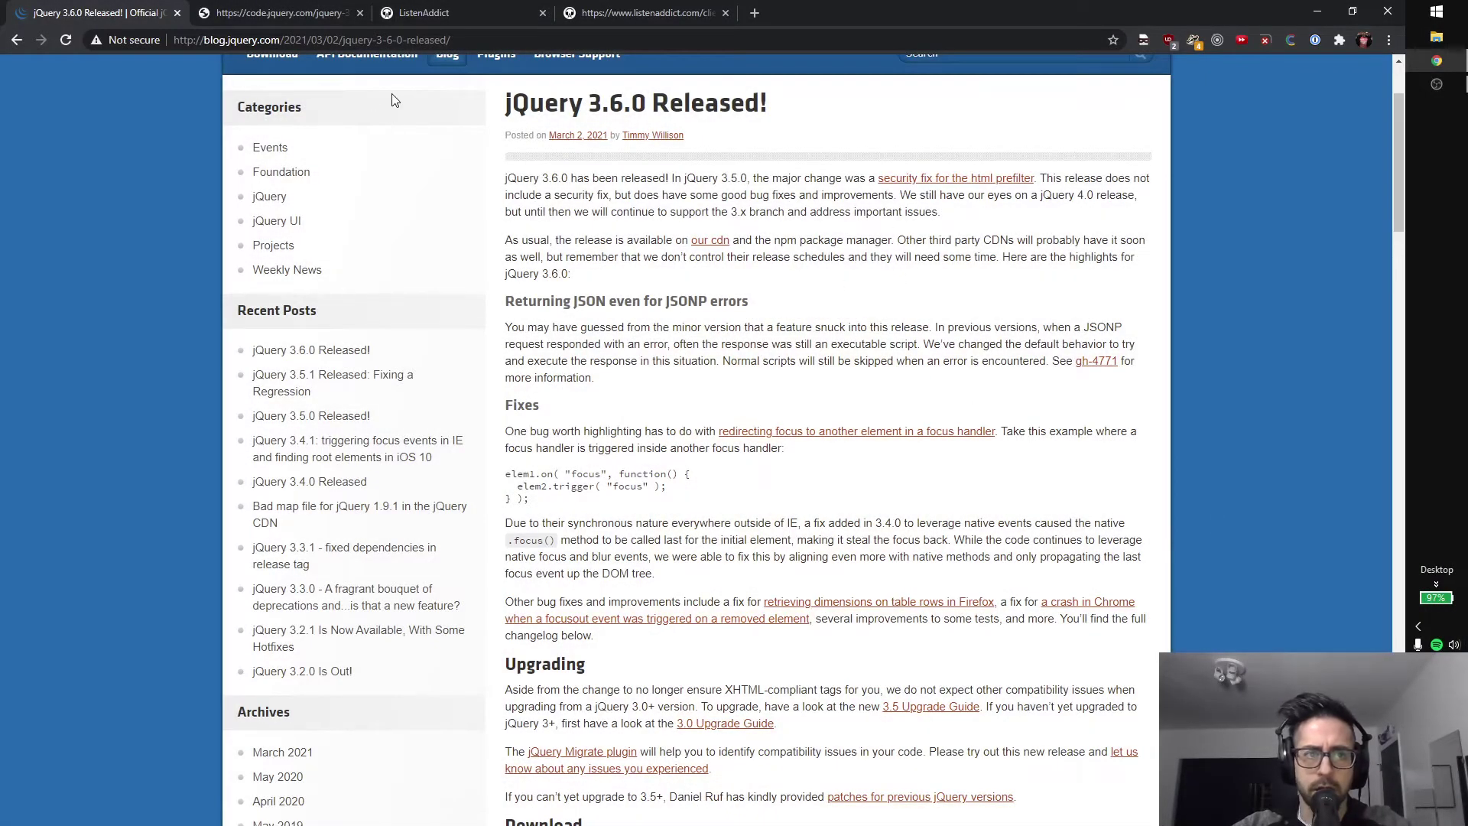
# Step: Inspect the jquery-3.6.0.js request: 84.9 kB transferred, with gzip response headers
pyautogui.click(290, 7)
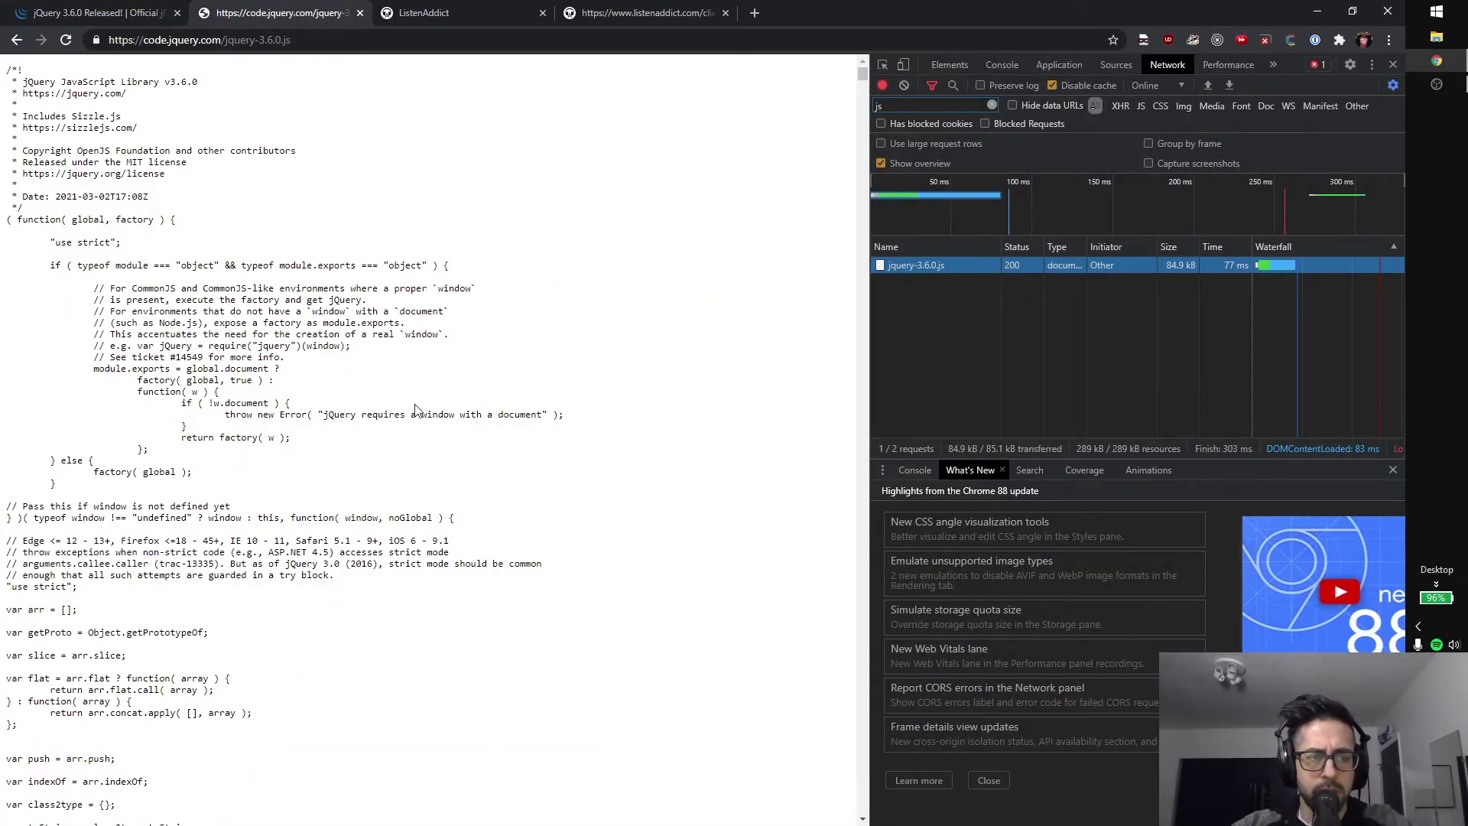
pyautogui.scroll(-8, 416, 409)
pyautogui.scroll(-5, 415, 408)
pyautogui.scroll(12, 415, 409)
pyautogui.scroll(3, 460, 367)
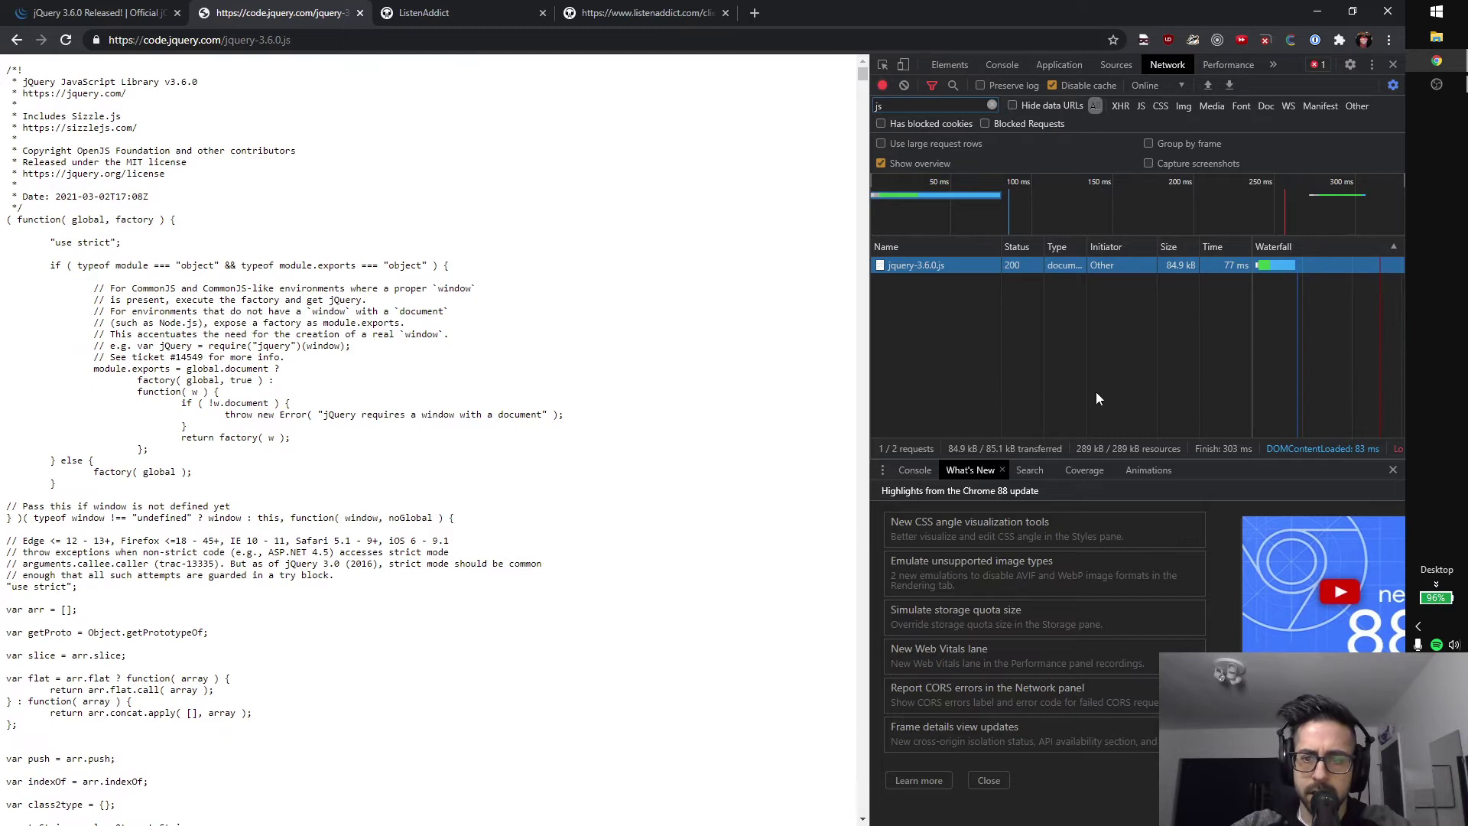
pyautogui.click(963, 265)
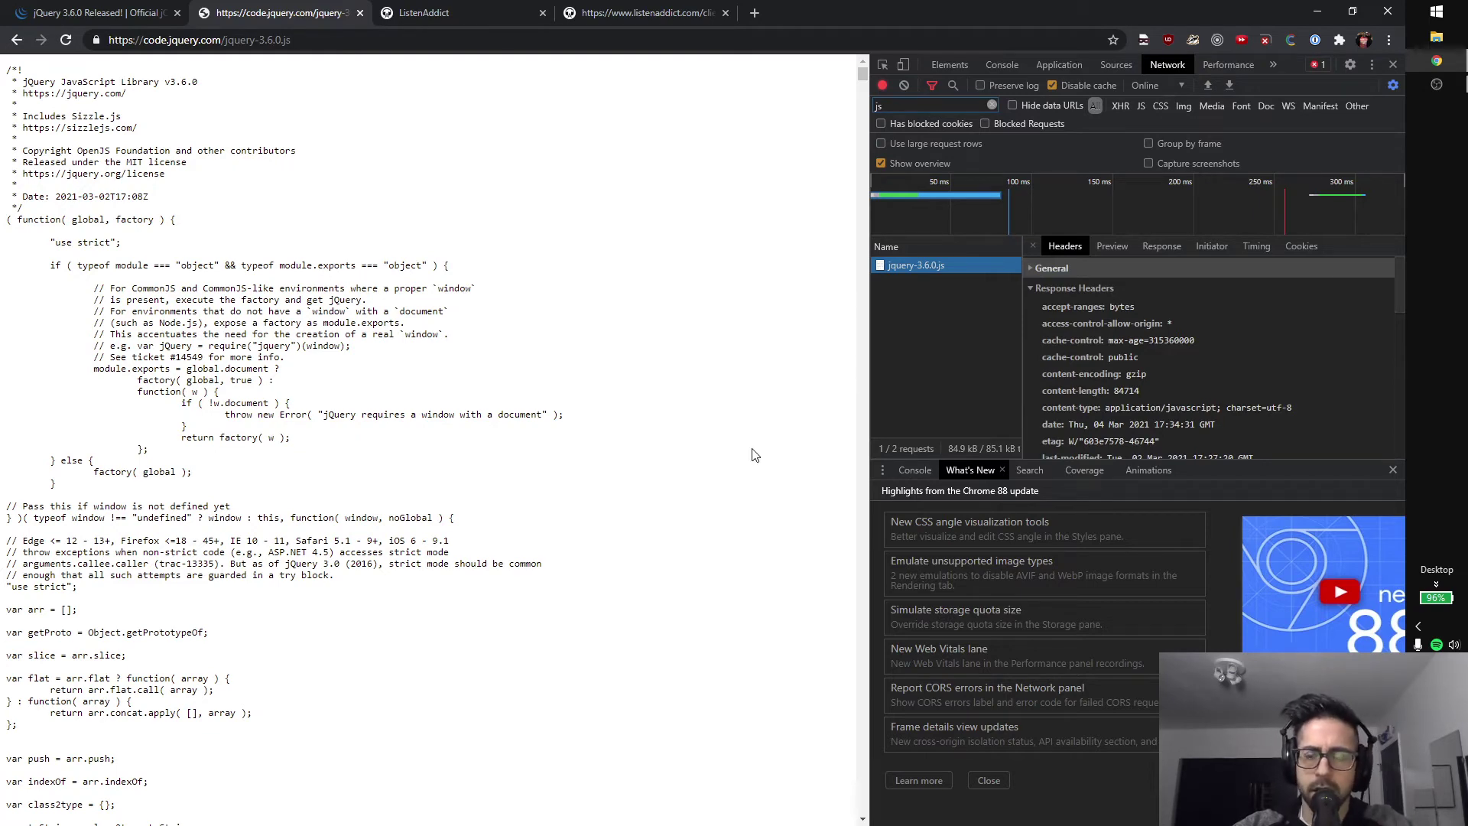
# Step: Inspect the response headers of ListenAddict's main.js request, then view the console
pyautogui.click(492, 4)
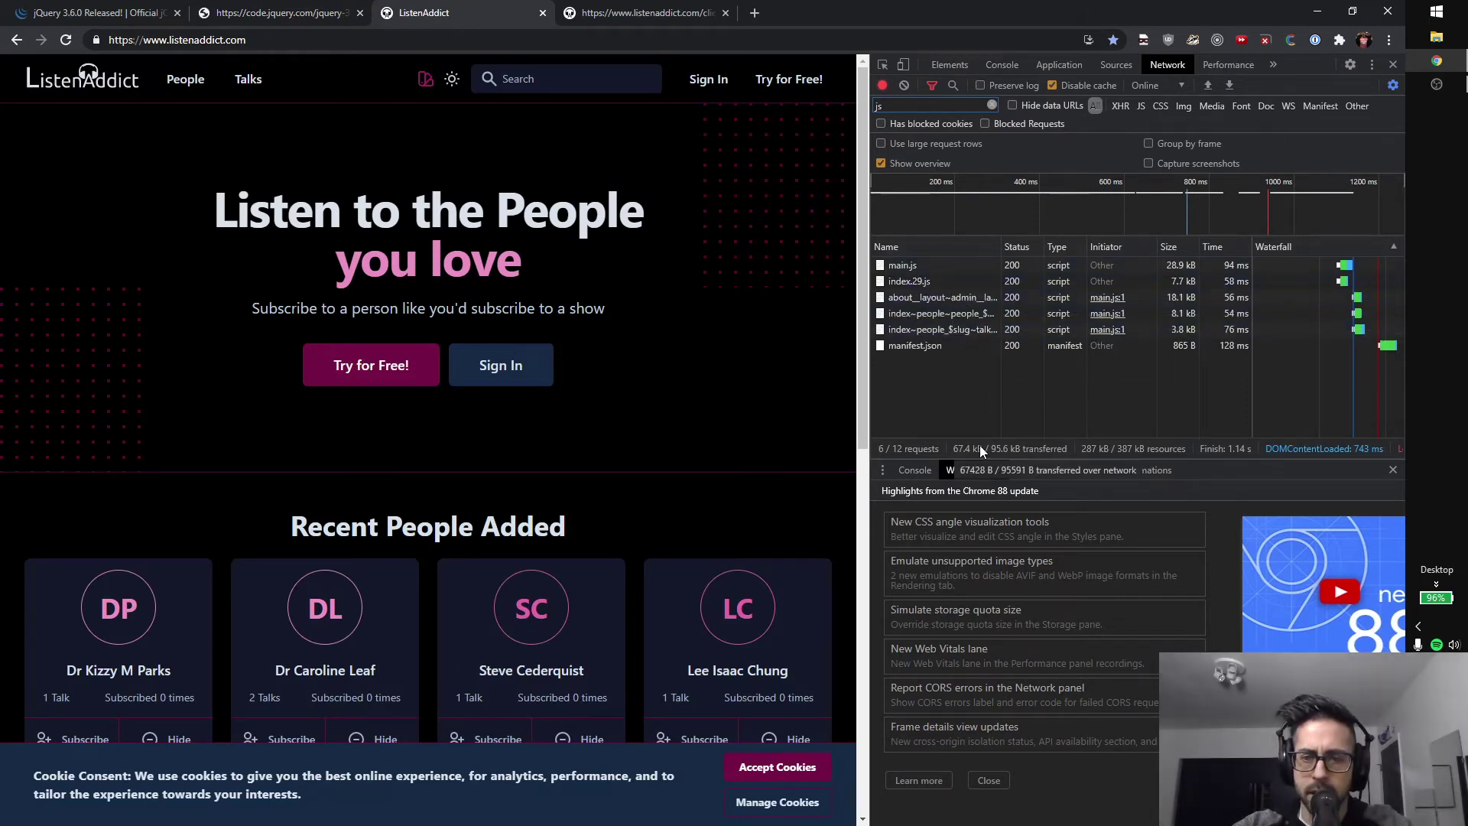
pyautogui.click(642, 12)
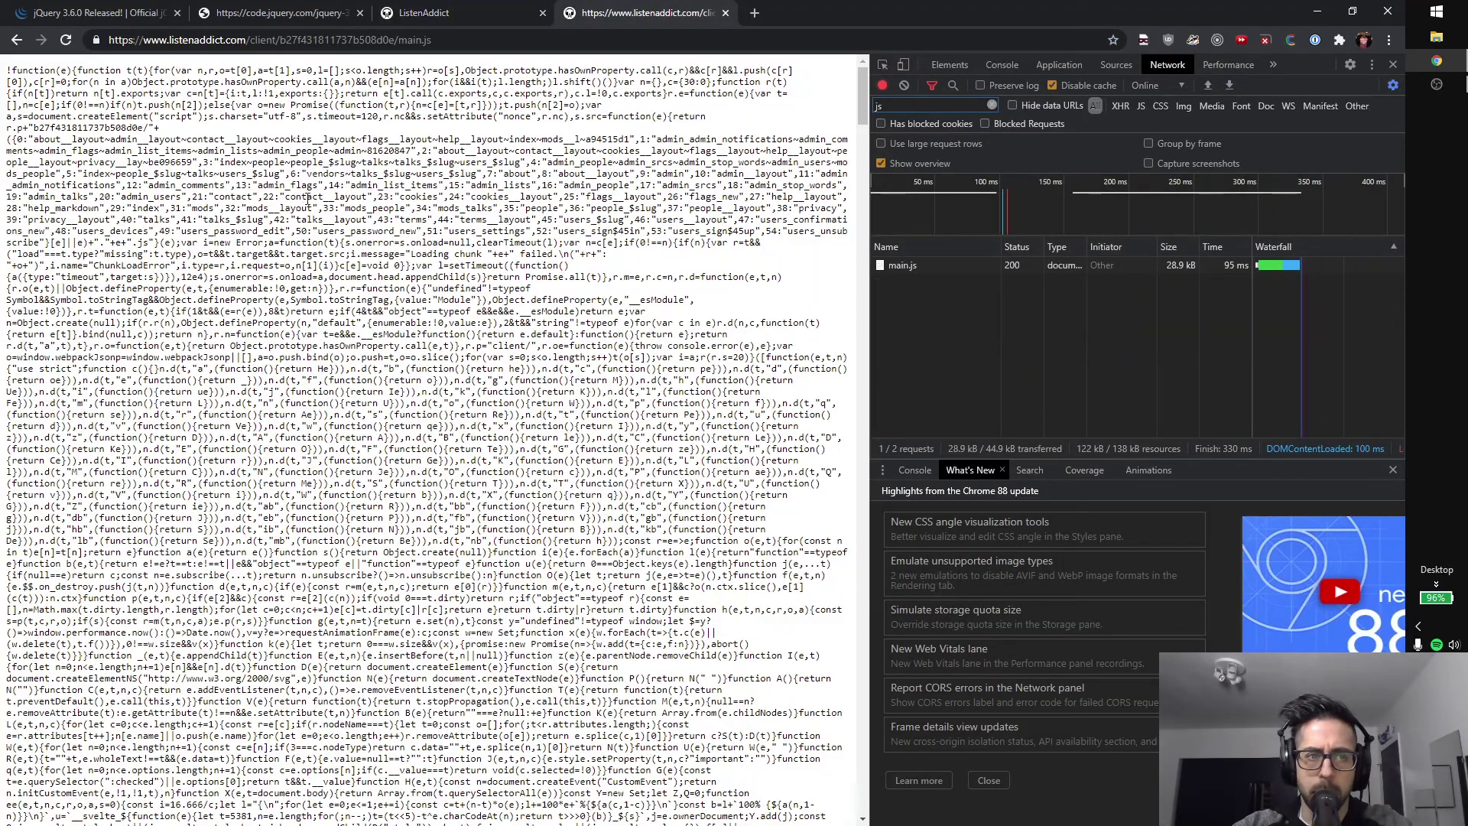
pyautogui.scroll(-5, 458, 436)
pyautogui.scroll(5, 459, 436)
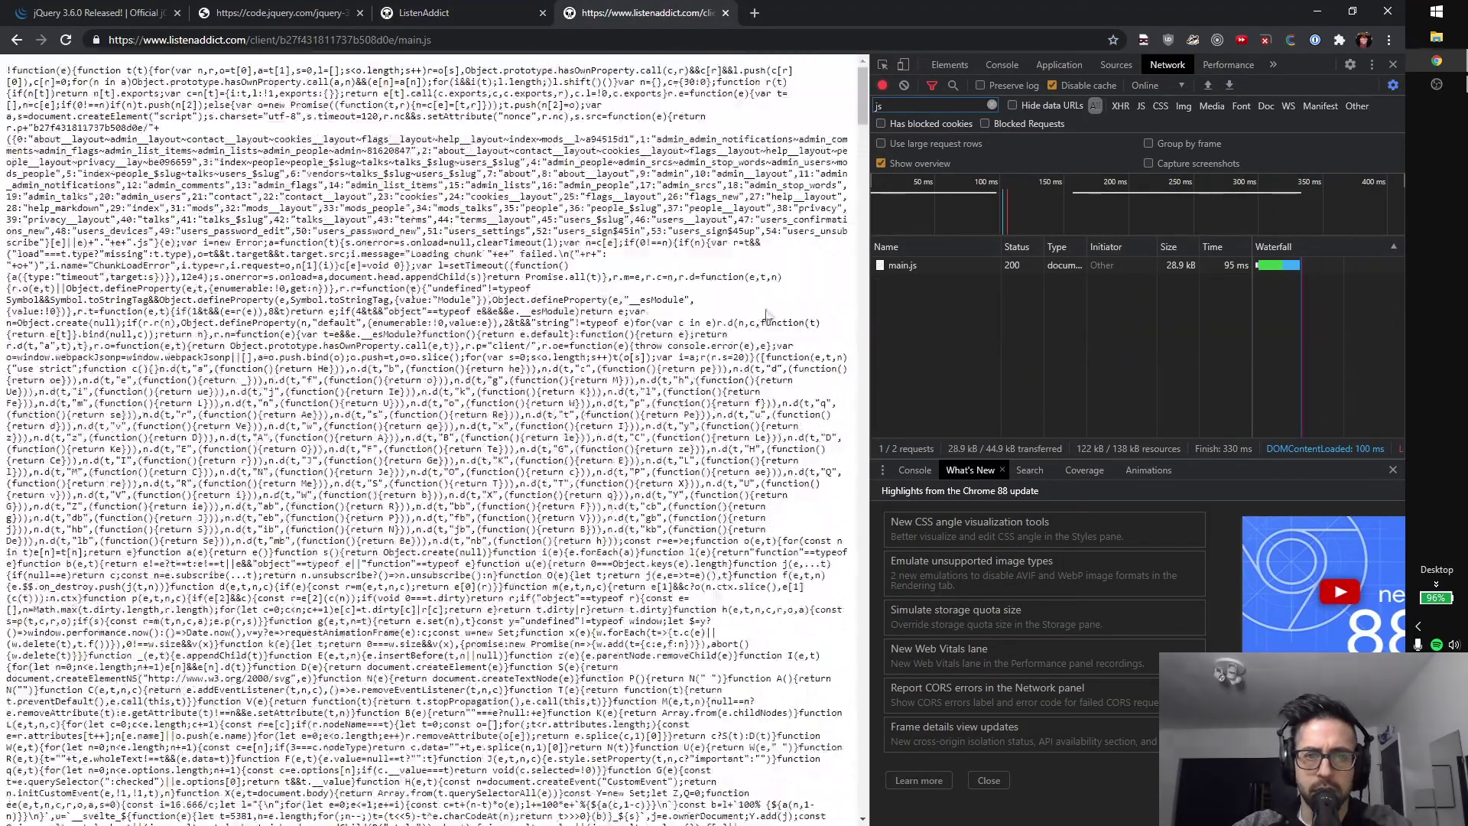
pyautogui.click(941, 265)
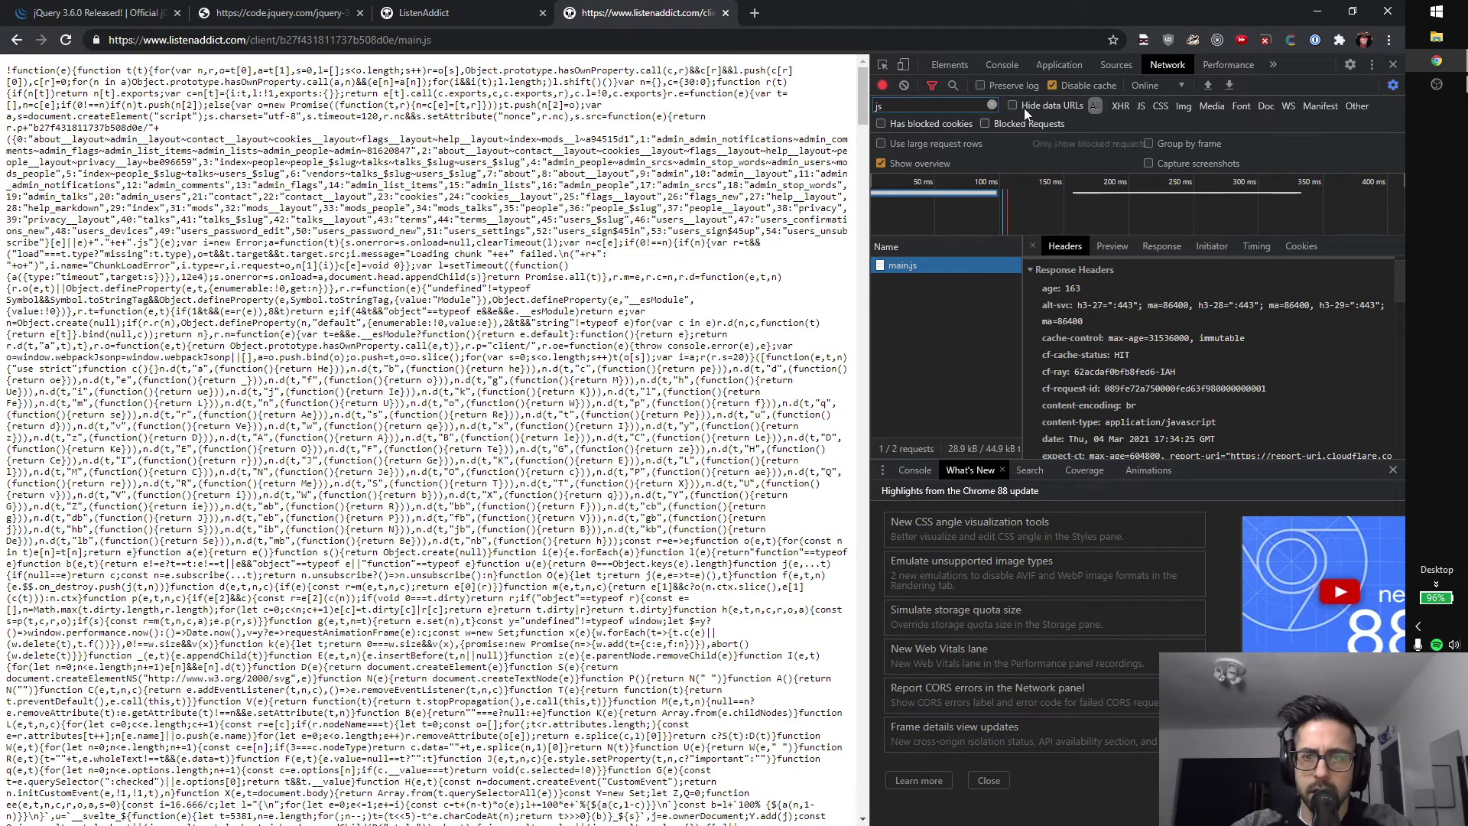
pyautogui.click(1001, 64)
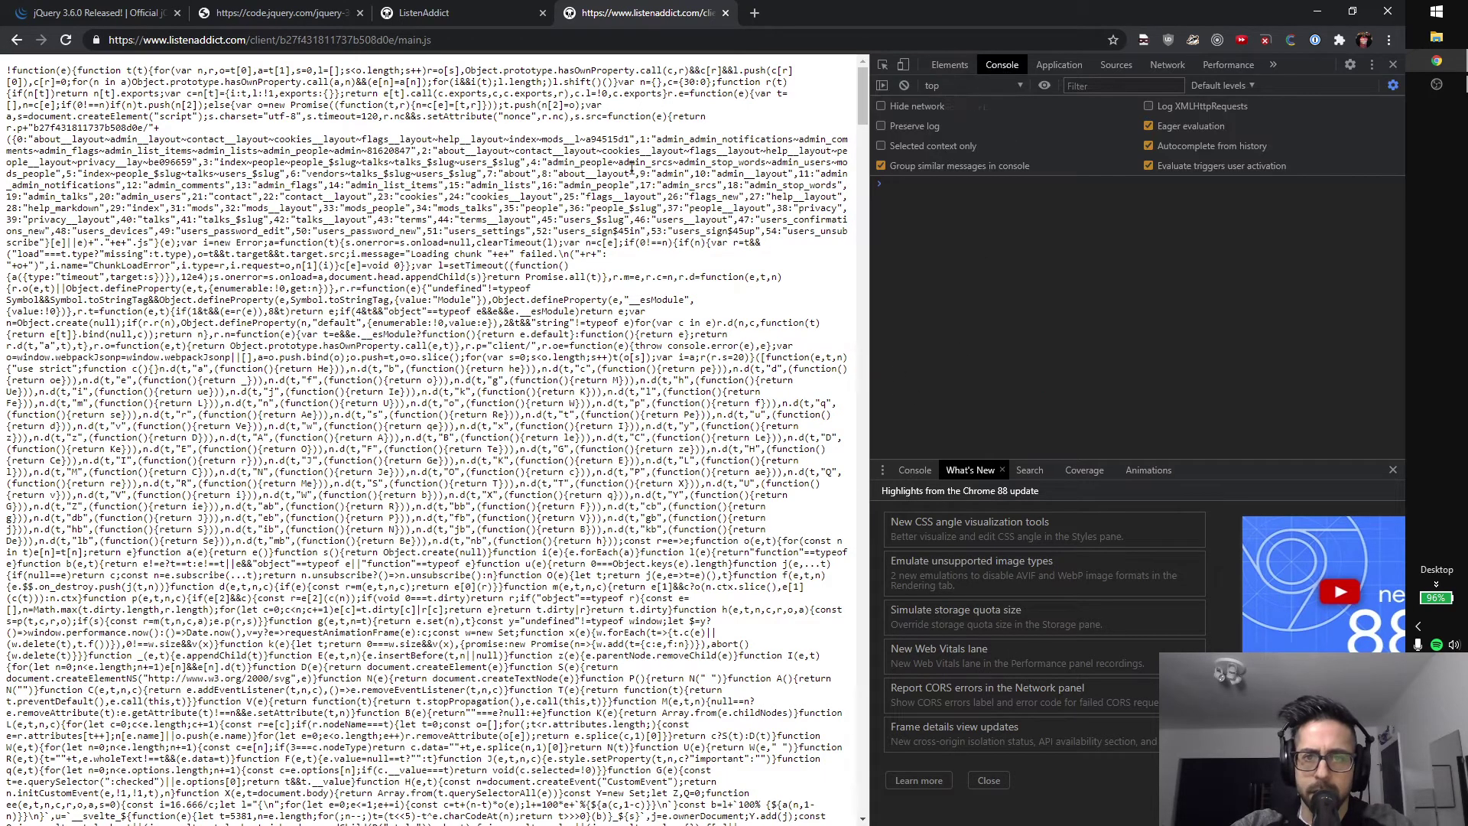
# Step: Return to the jQuery 3.6.0 release post and open the jQuery UI category archive
pyautogui.click(425, 12)
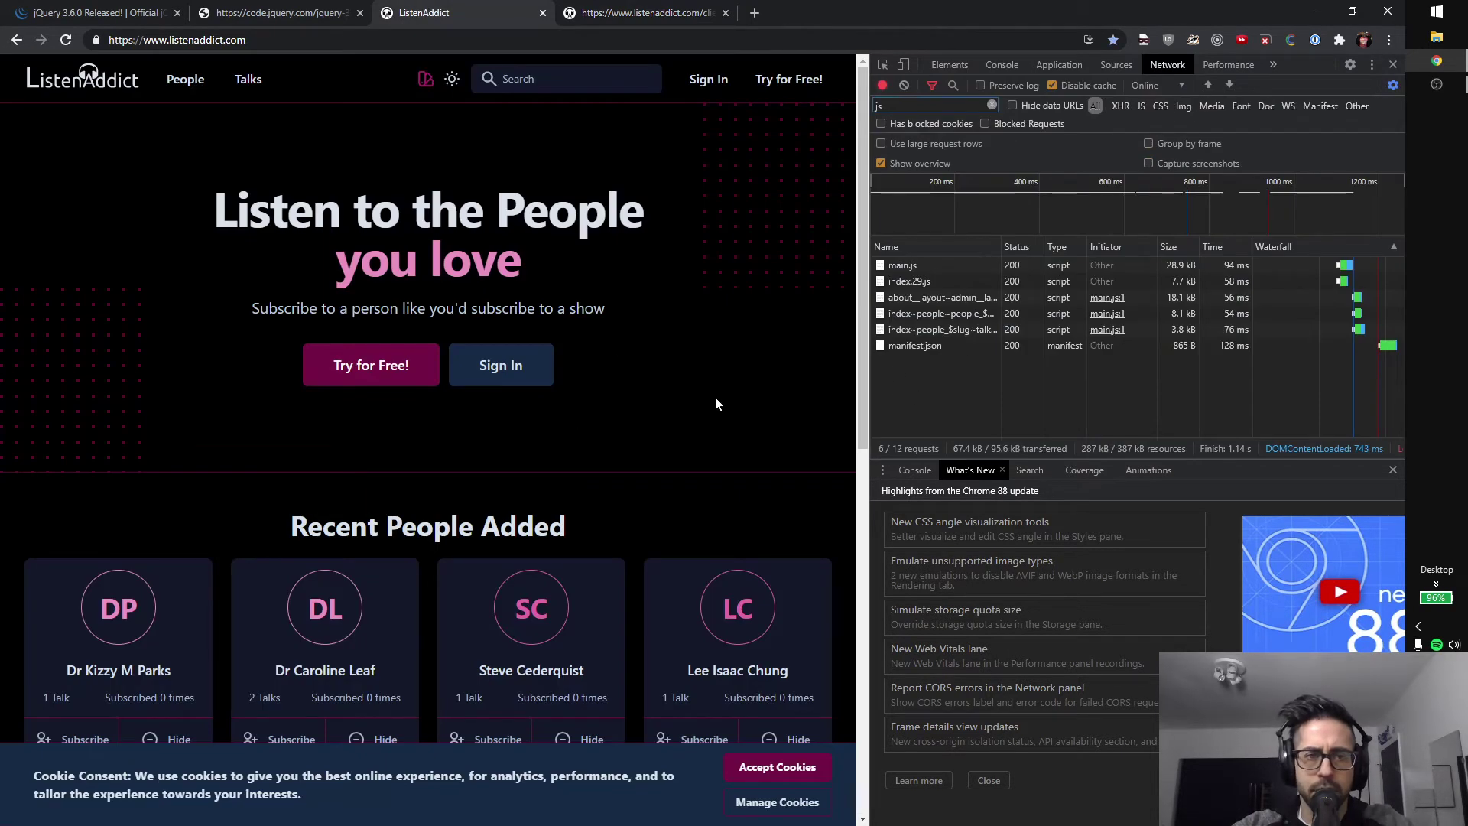
pyautogui.click(98, 13)
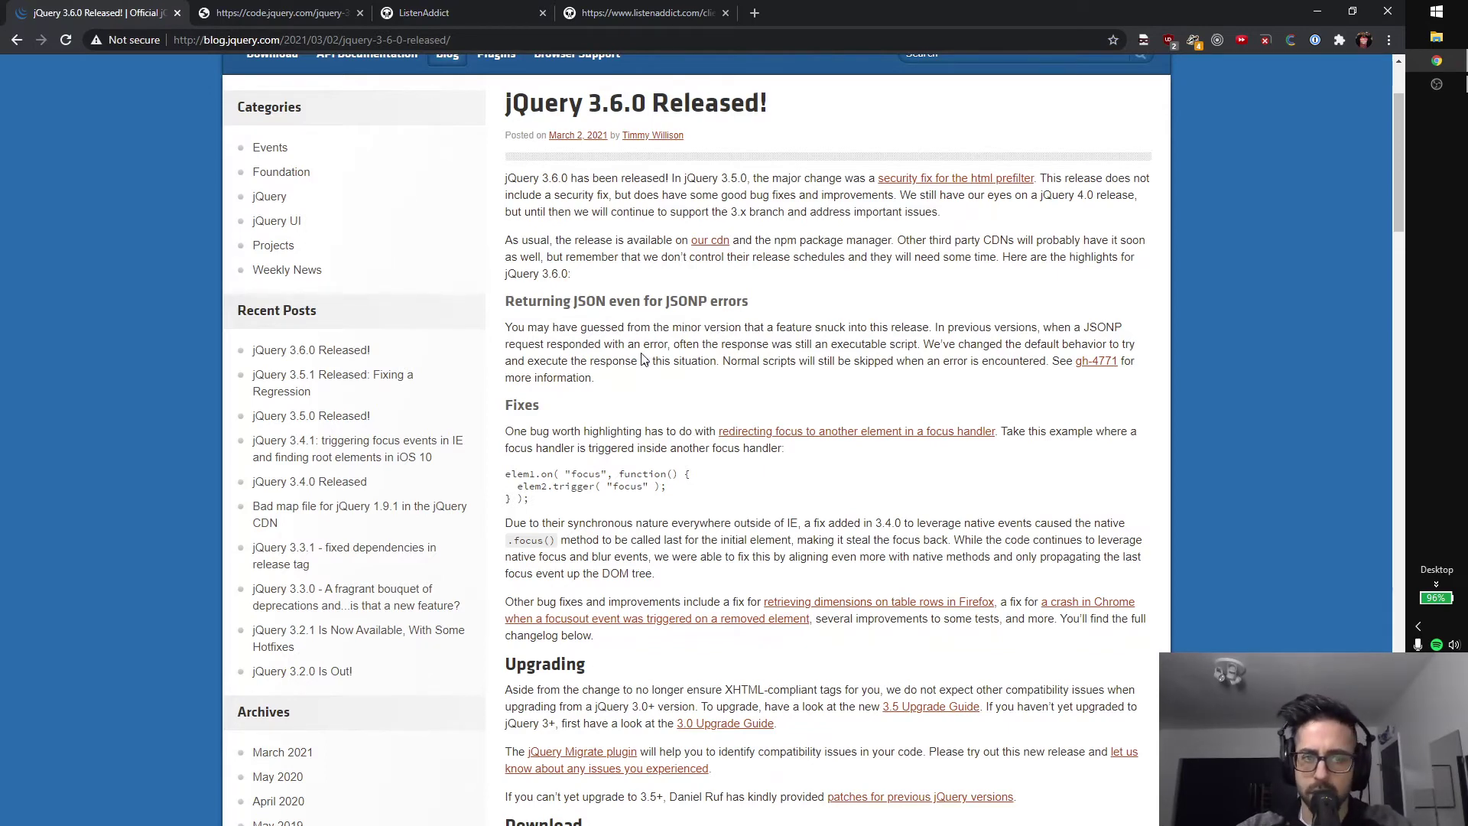
pyautogui.click(277, 220)
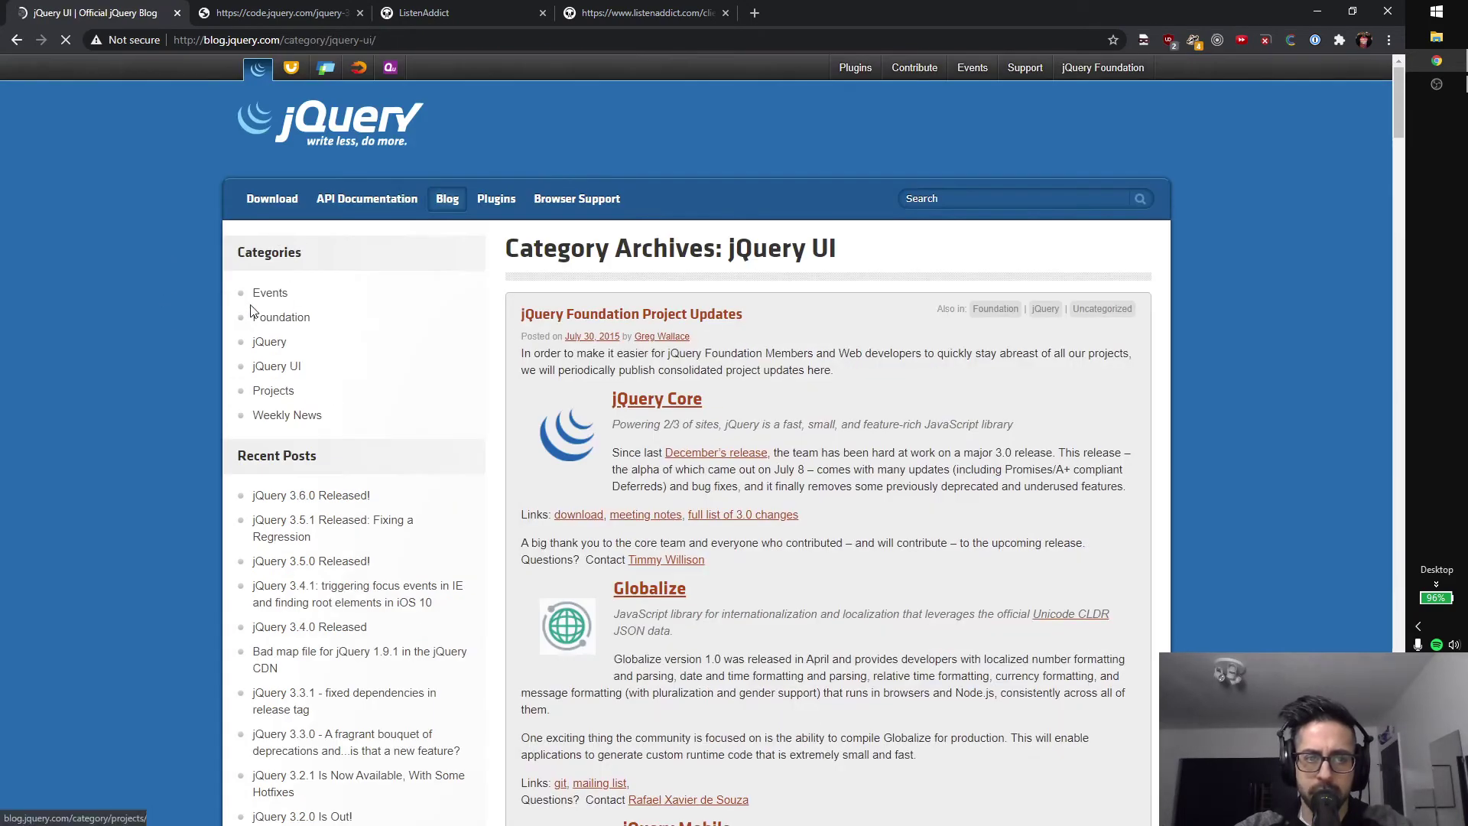
# Step: Go to jqueryui.com to see the What's New in jQuery UI 1.12 overview
pyautogui.click(293, 66)
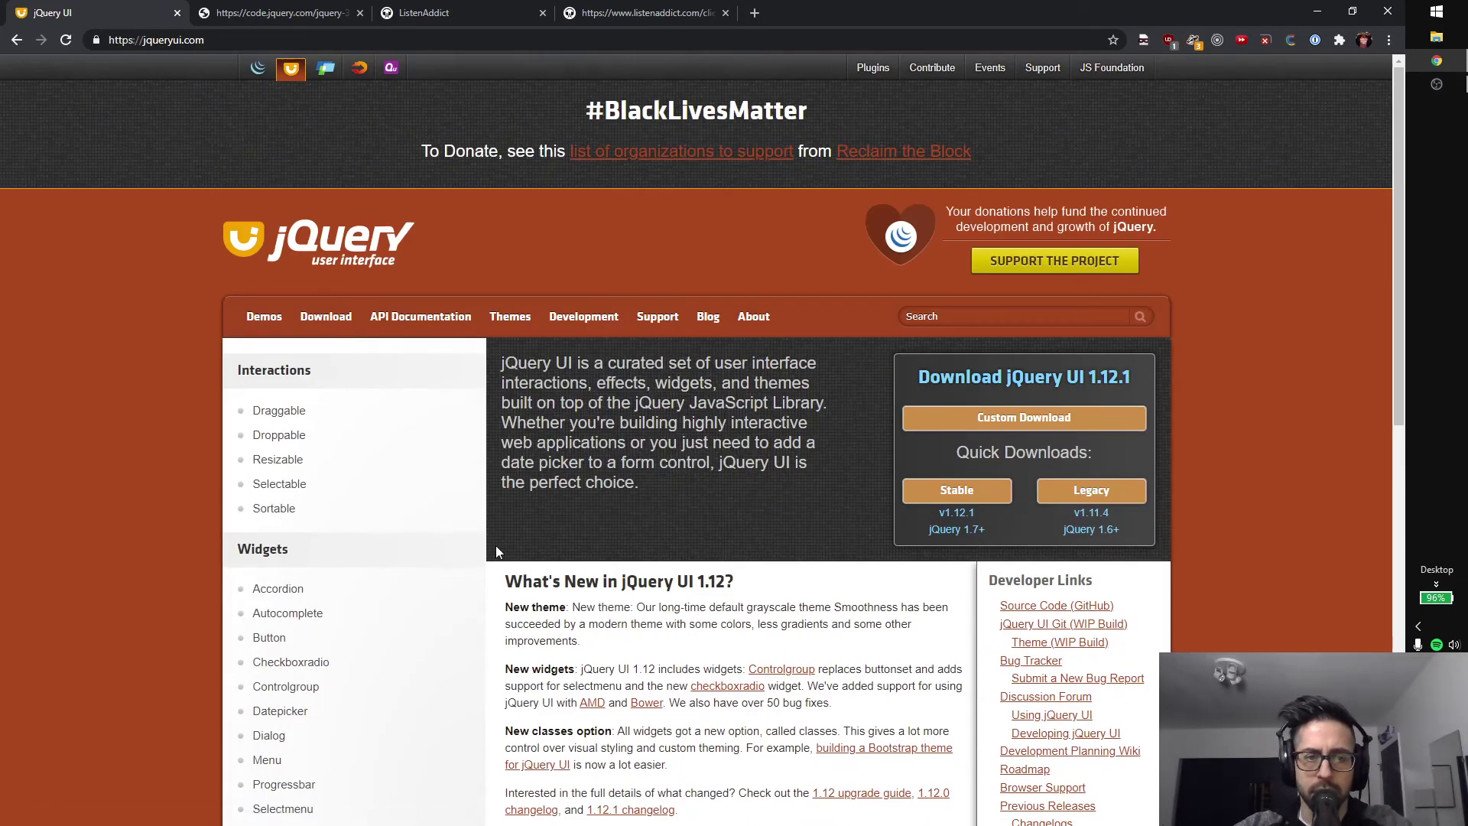
pyautogui.scroll(-2, 495, 552)
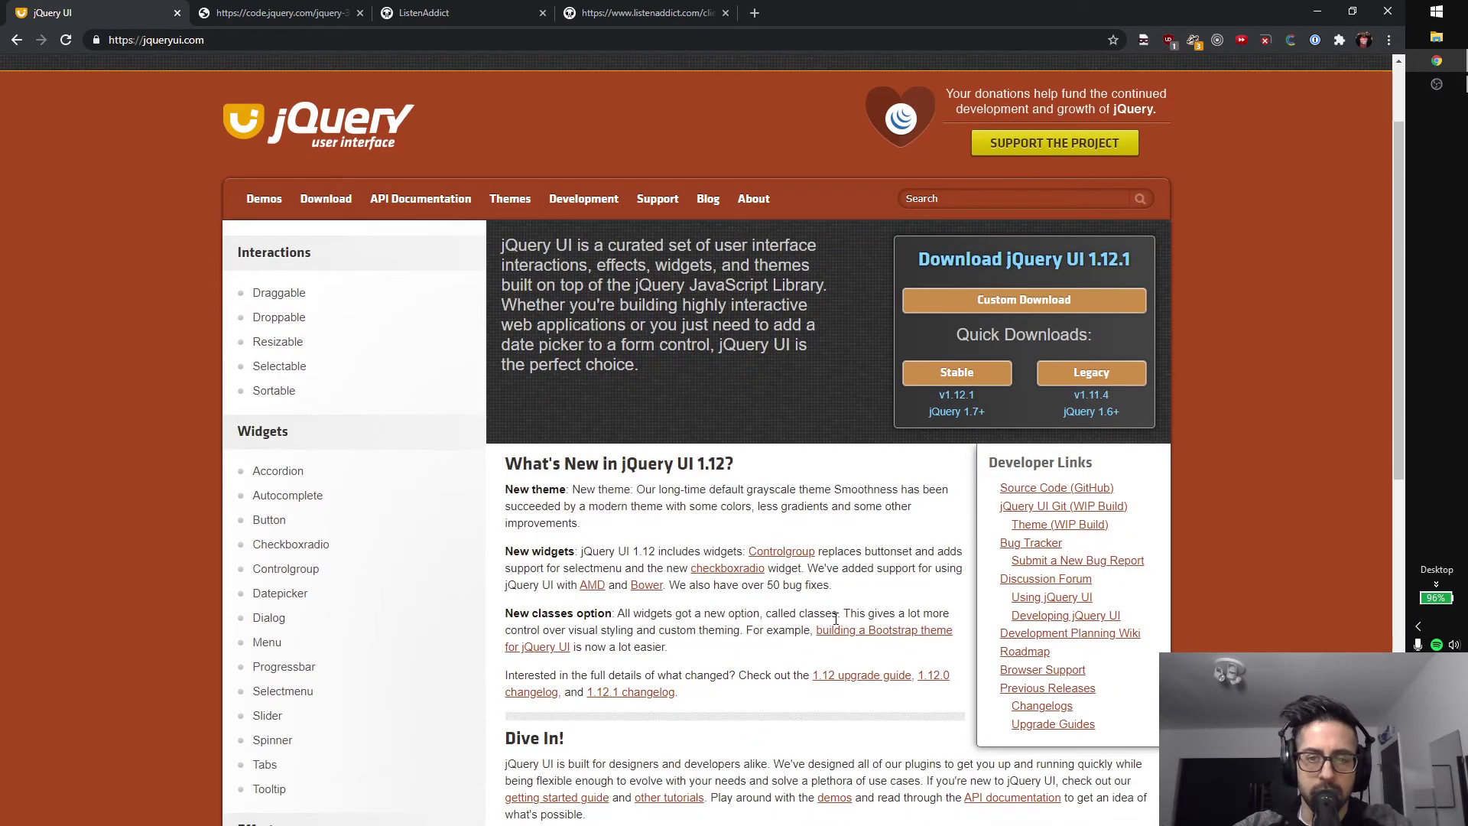
pyautogui.scroll(-2, 688, 573)
pyautogui.scroll(-1, 835, 619)
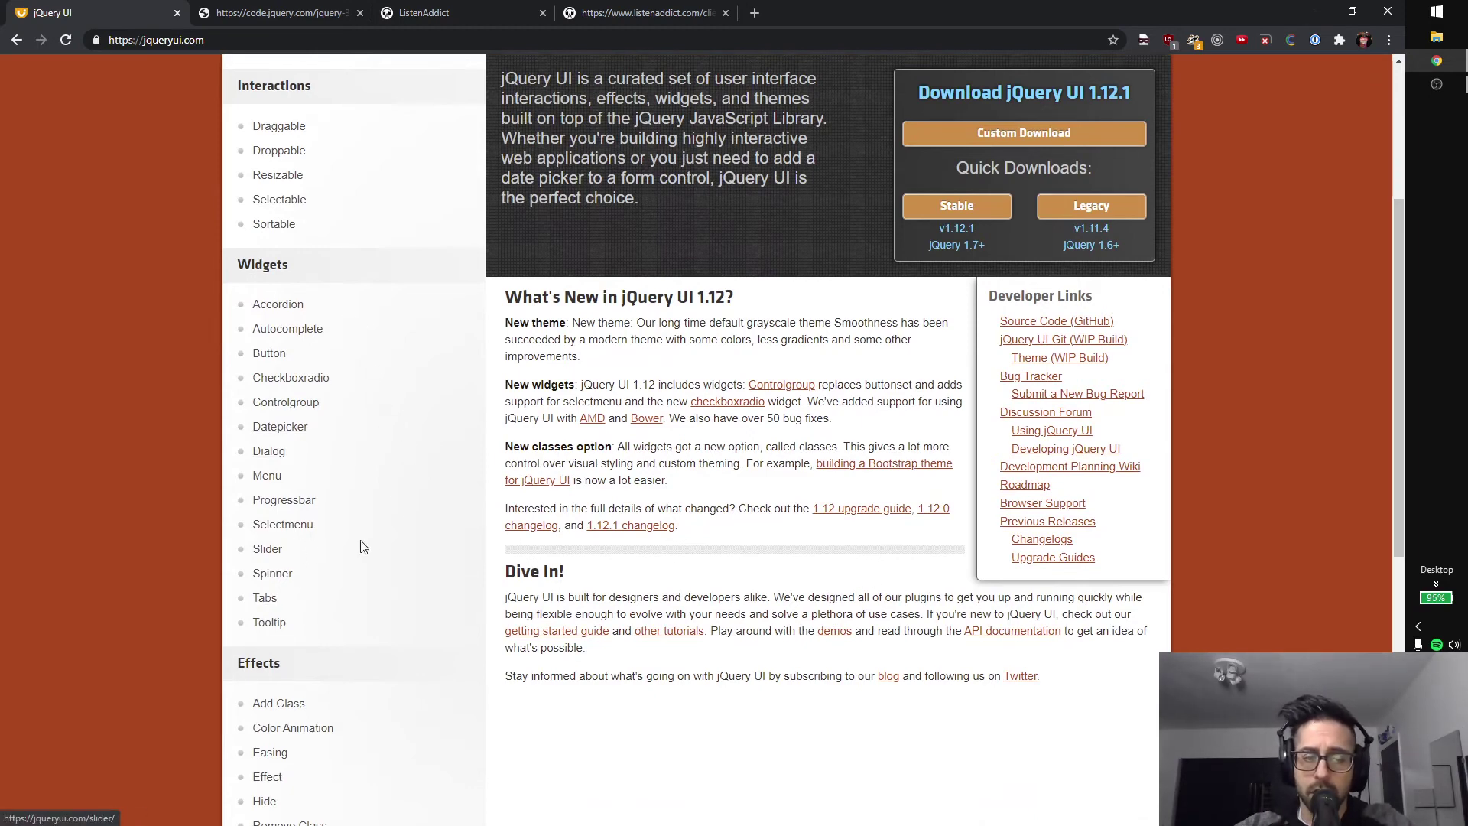
pyautogui.scroll(-3, 473, 394)
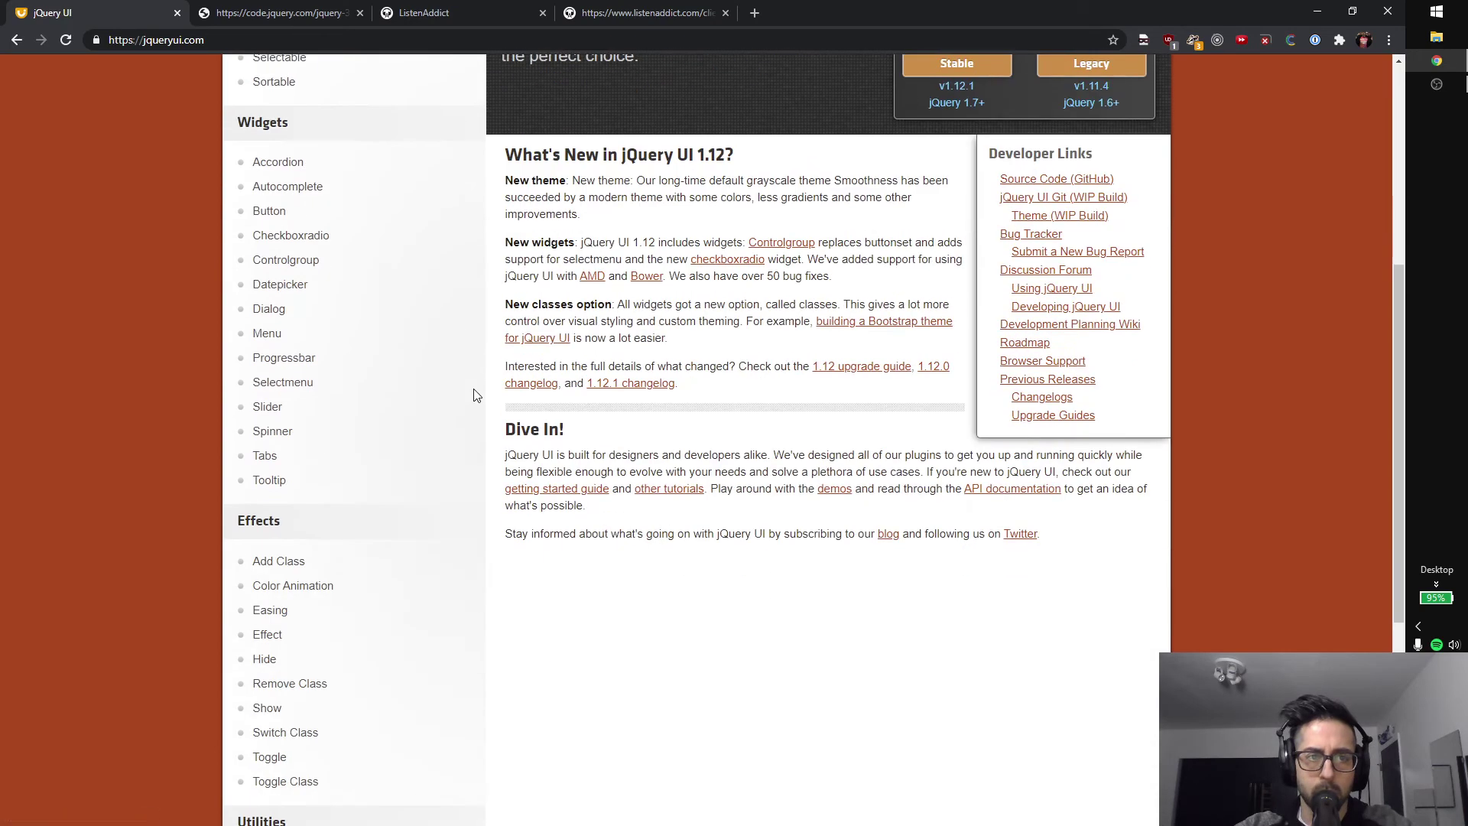
pyautogui.scroll(-3, 351, 590)
pyautogui.scroll(5, 351, 591)
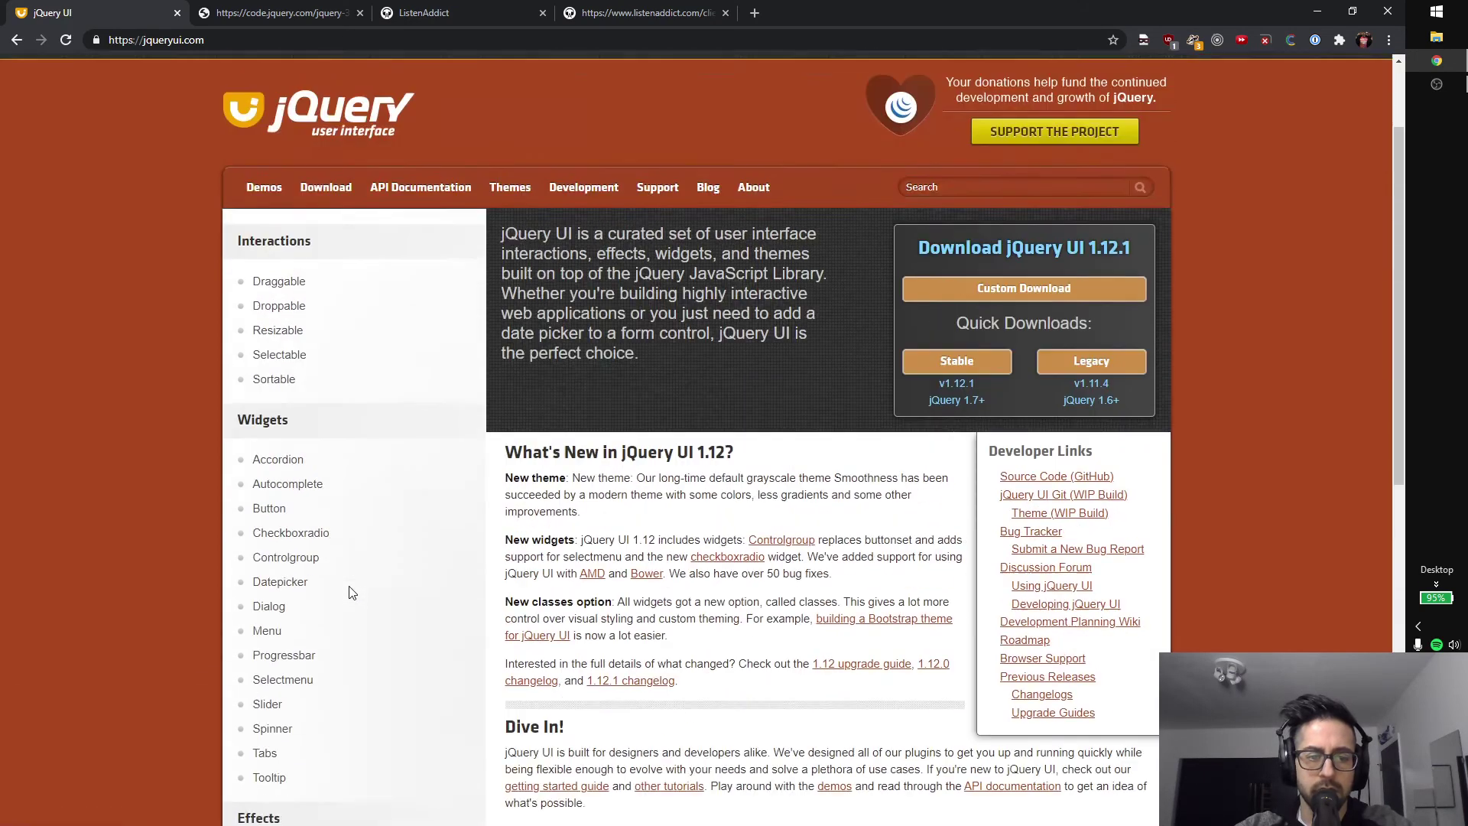
pyautogui.scroll(3, 351, 590)
pyautogui.scroll(-2, 456, 585)
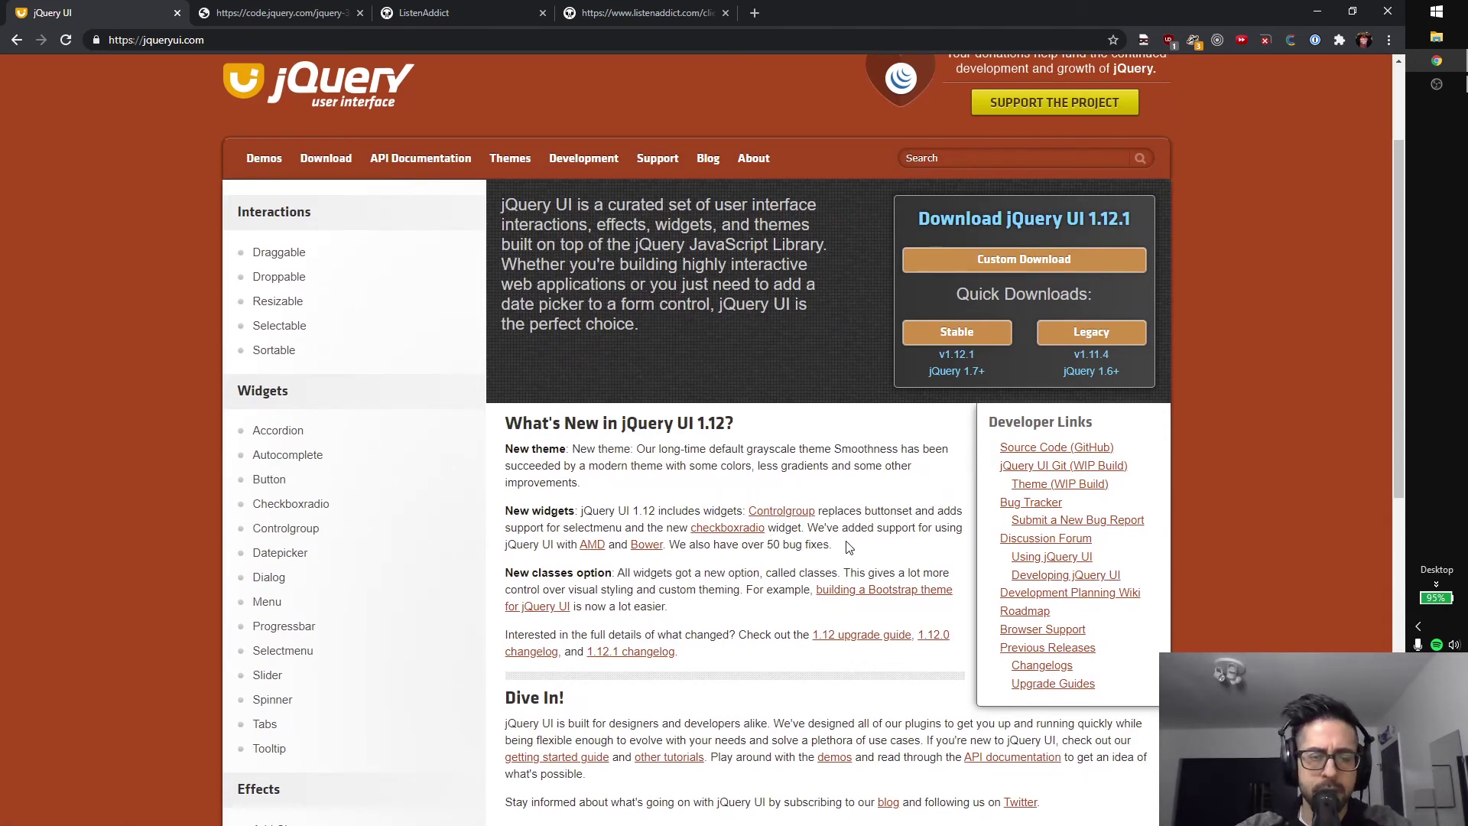
pyautogui.scroll(1, 849, 547)
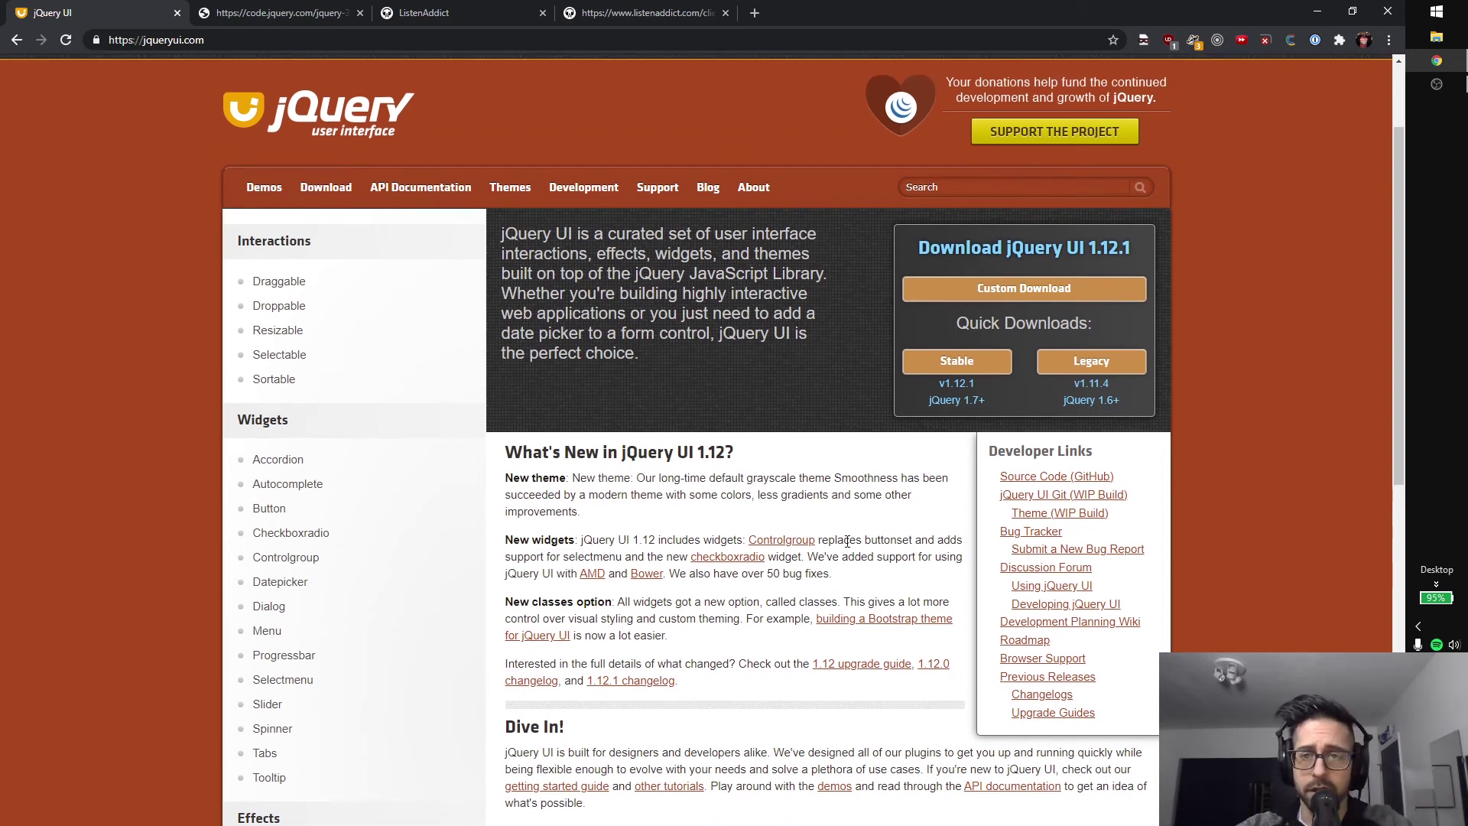